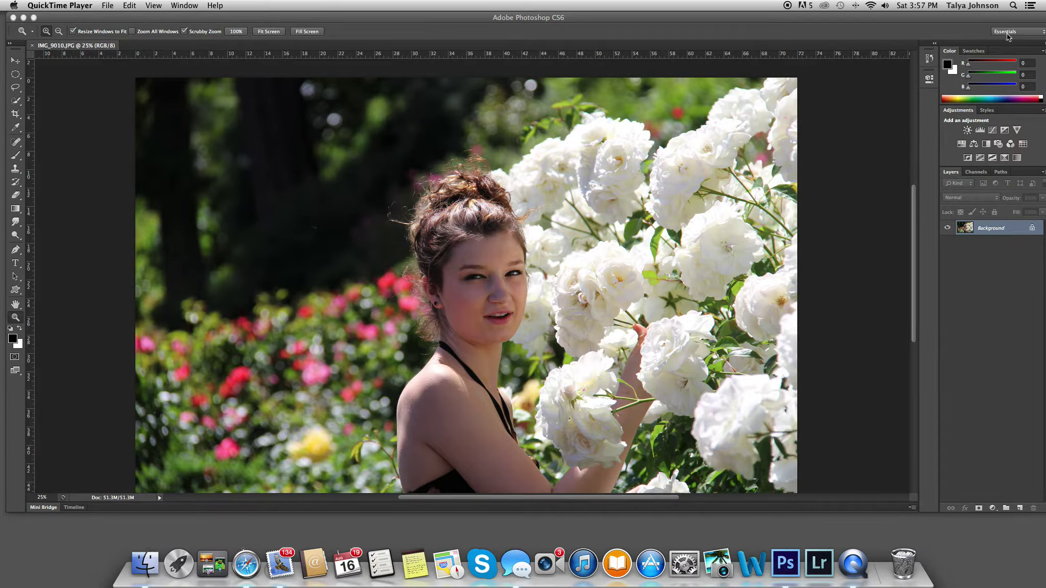
# Bring the Photoshop window showing IMG_9010.JPG to the front
pyautogui.click(784, 23)
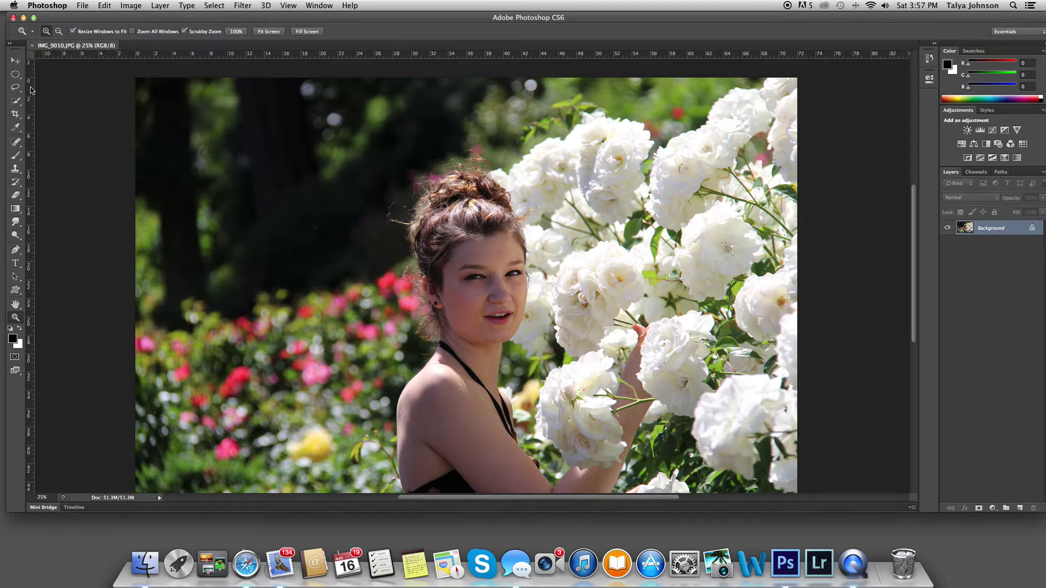
# Crop the photo to a vertical 16x20 frame tightened around the girl and white roses
pyautogui.click(16, 118)
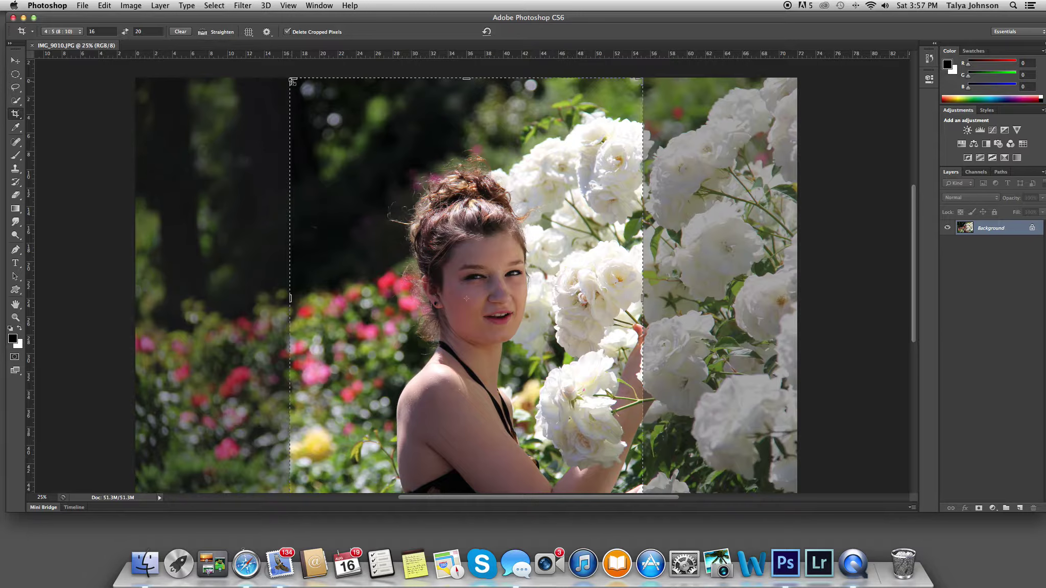
pyautogui.moveTo(293, 81); pyautogui.dragTo(315, 98)
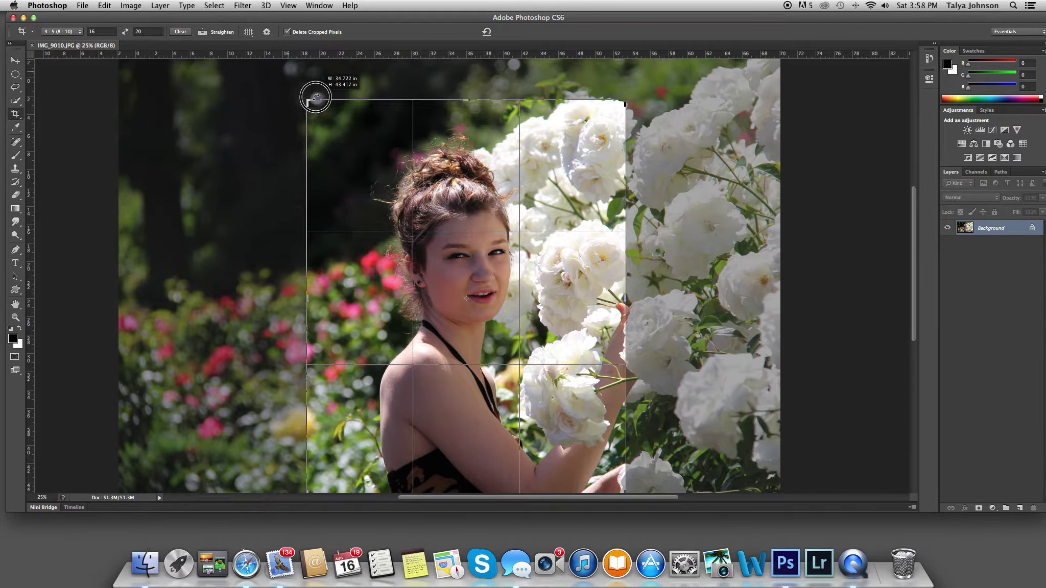
pyautogui.moveTo(315, 98); pyautogui.dragTo(317, 99)
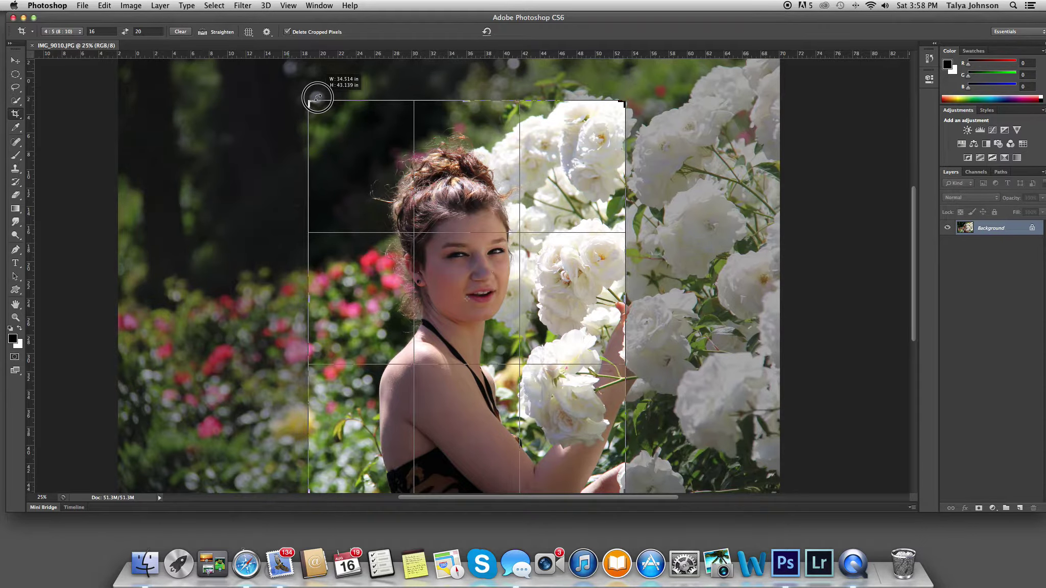
pyautogui.moveTo(317, 97); pyautogui.dragTo(317, 97)
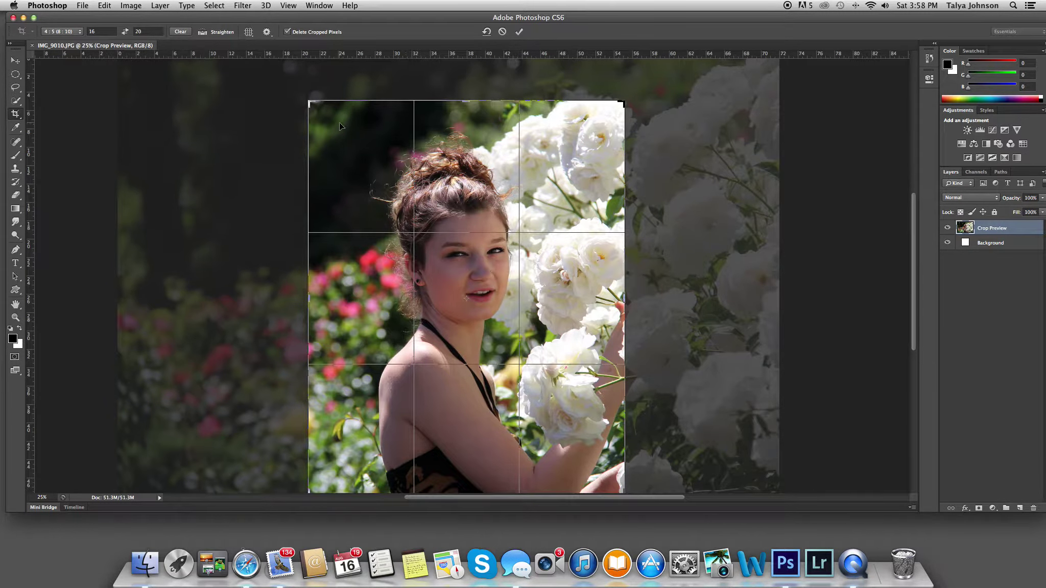
pyautogui.click(308, 102)
pyautogui.moveTo(308, 103); pyautogui.dragTo(312, 105)
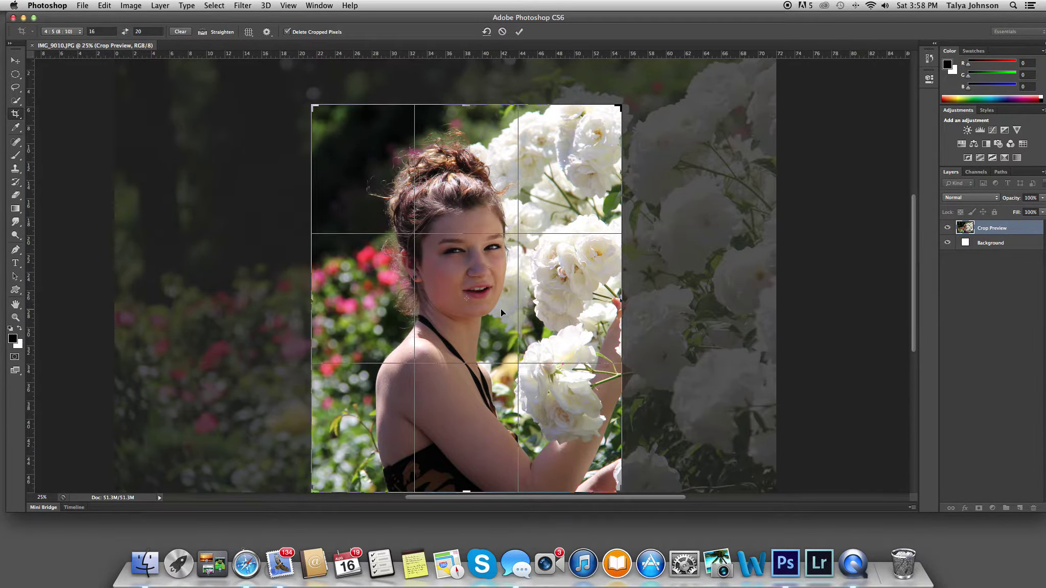
pyautogui.press('Return')
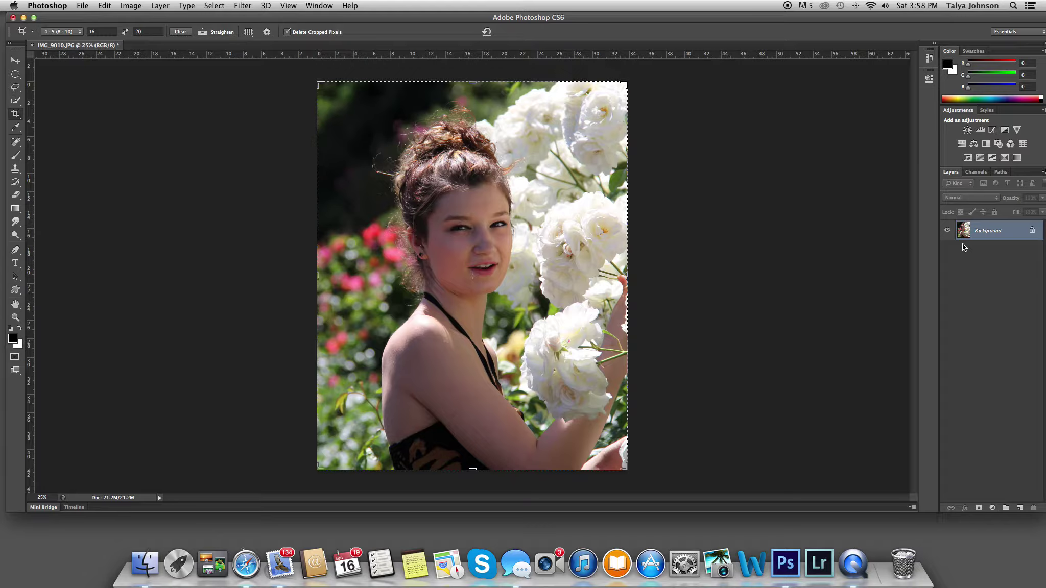
# Duplicate the Background layer twice, then hide the original Background layer
pyautogui.moveTo(963, 230); pyautogui.dragTo(1020, 510)
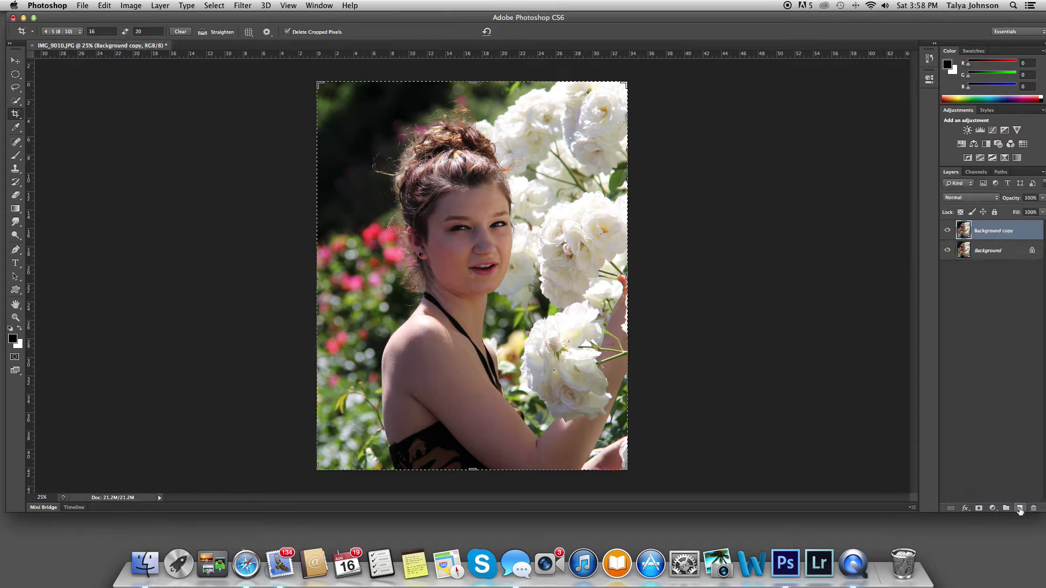
pyautogui.moveTo(964, 228); pyautogui.dragTo(1020, 510)
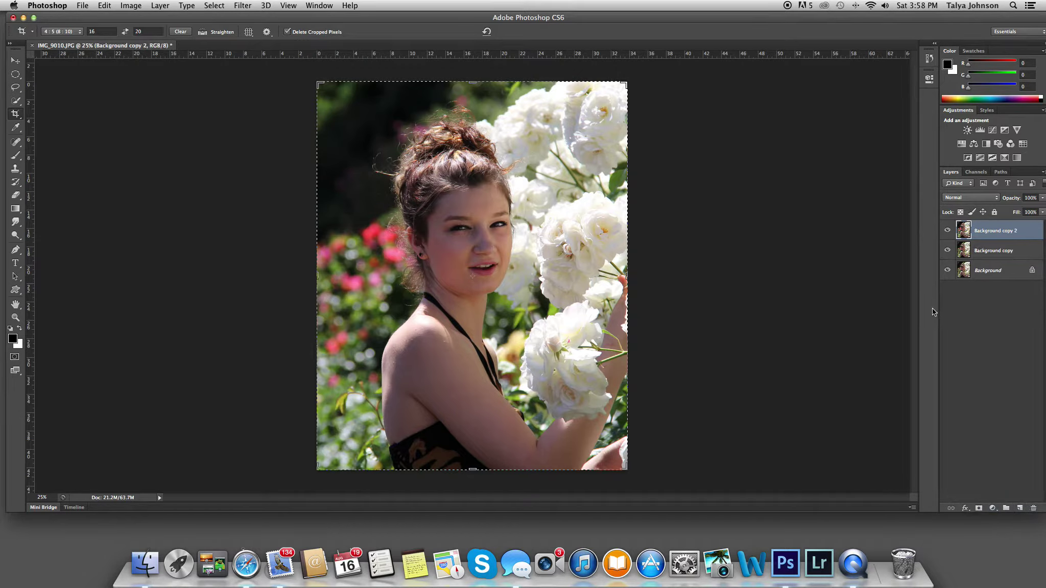
pyautogui.click(947, 271)
# Set Background copy 2's blend mode to Multiply to darken the portrait
pyautogui.click(968, 201)
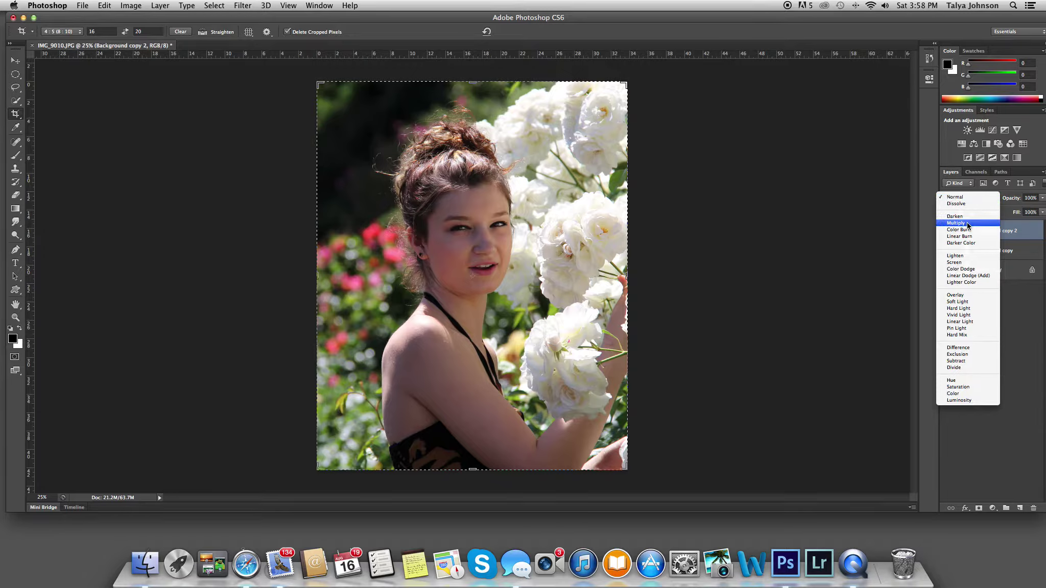
pyautogui.click(966, 223)
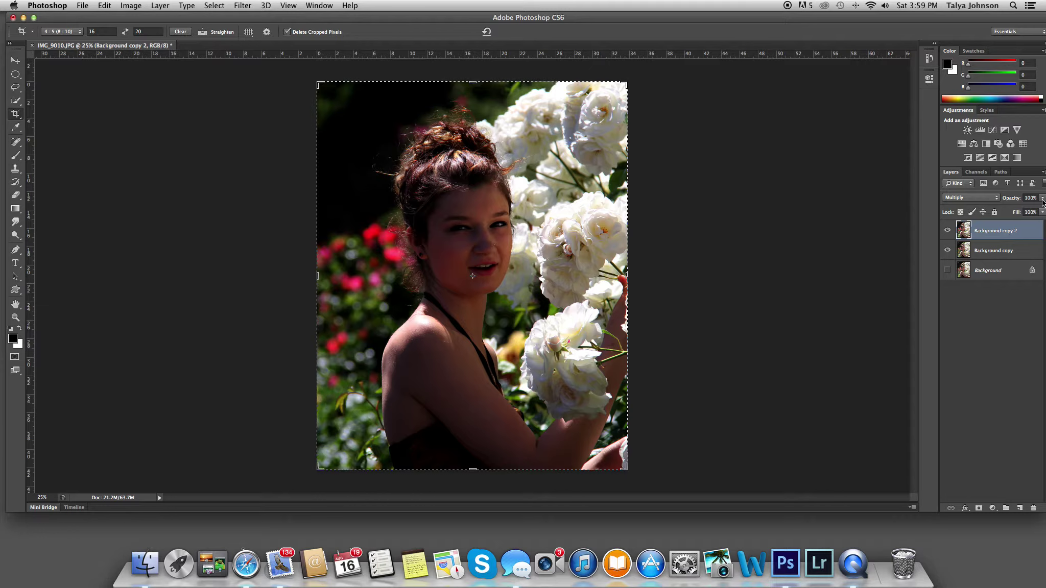
# Merge the visible layers and duplicate the merged layer
pyautogui.click(1043, 173)
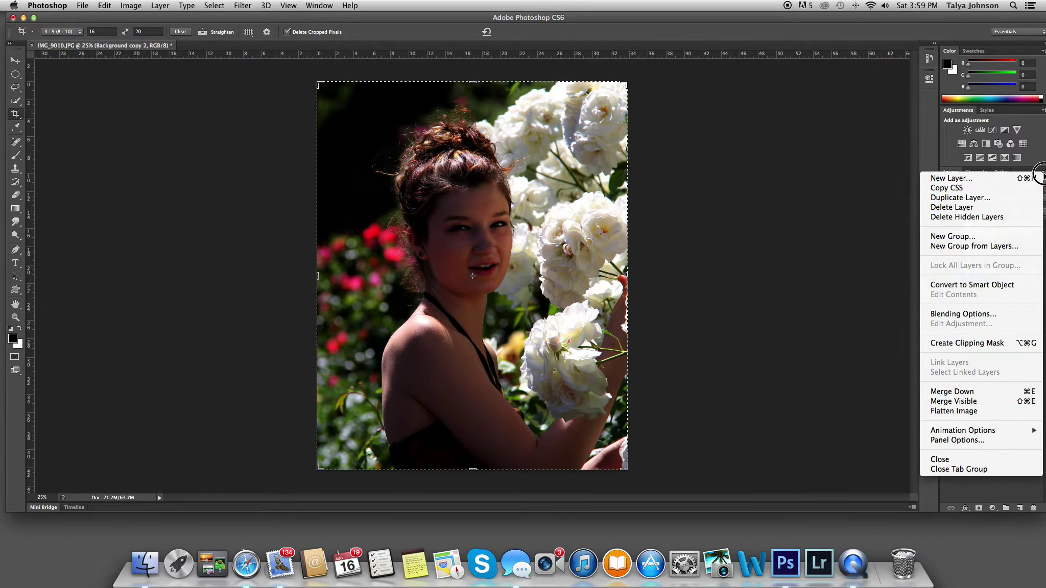
pyautogui.click(990, 403)
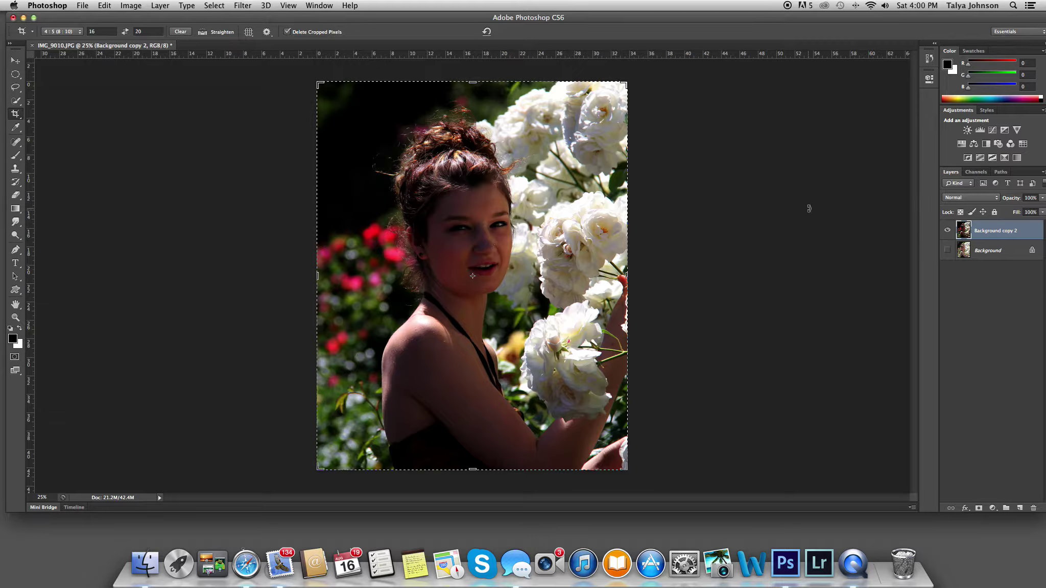
pyautogui.moveTo(962, 231); pyautogui.dragTo(1021, 509)
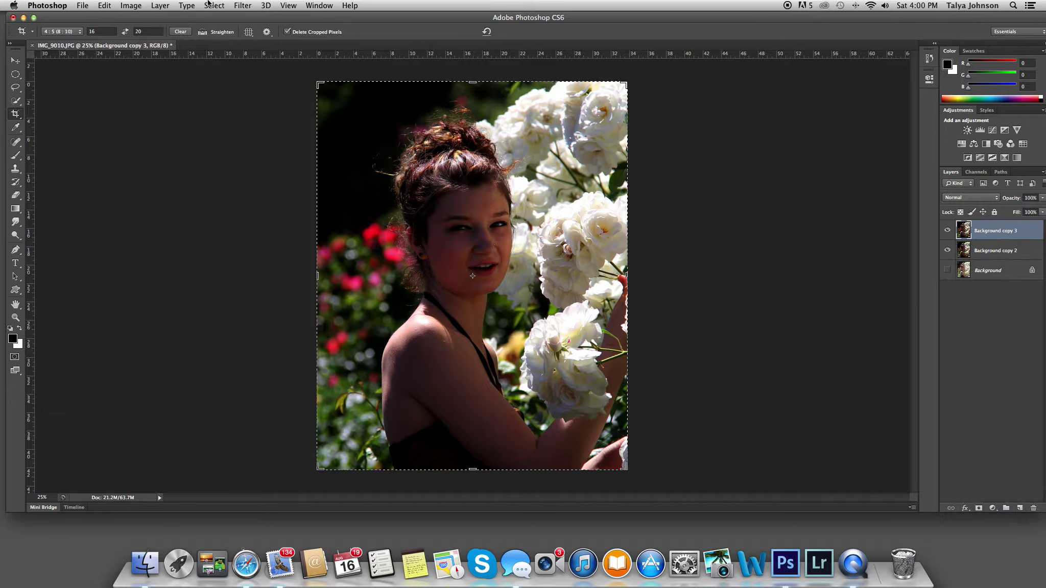
# Open the Threshold adjustment for the new copy from Image > Adjustments
pyautogui.click(134, 6)
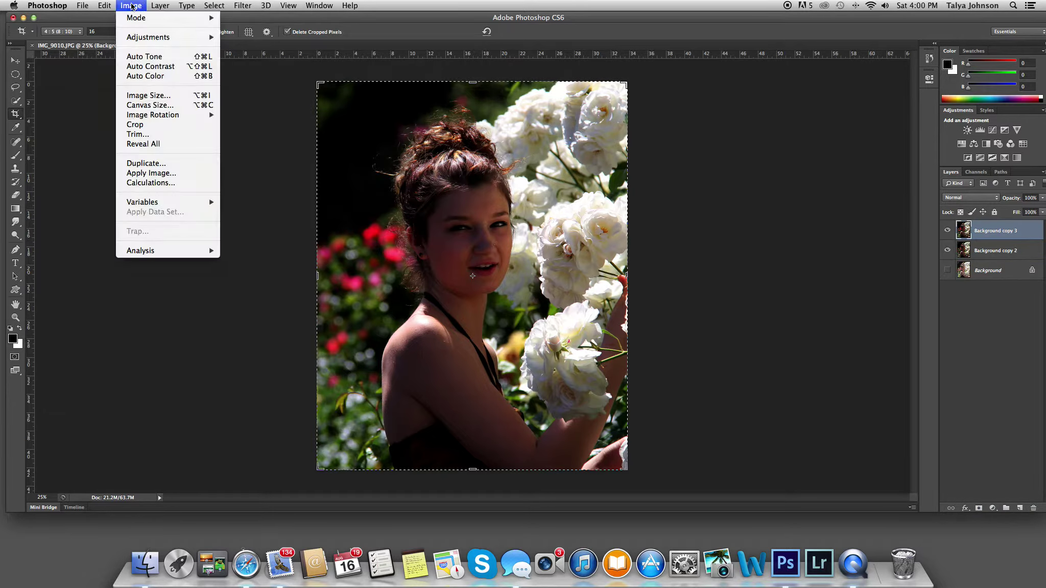
pyautogui.click(135, 6)
pyautogui.click(136, 5)
pyautogui.moveTo(143, 39)
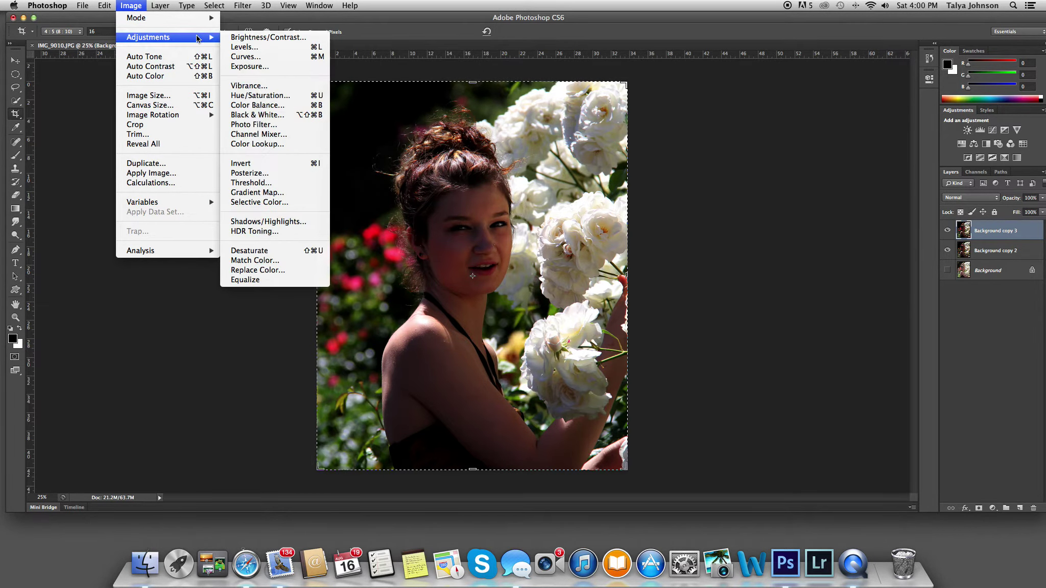
pyautogui.click(280, 187)
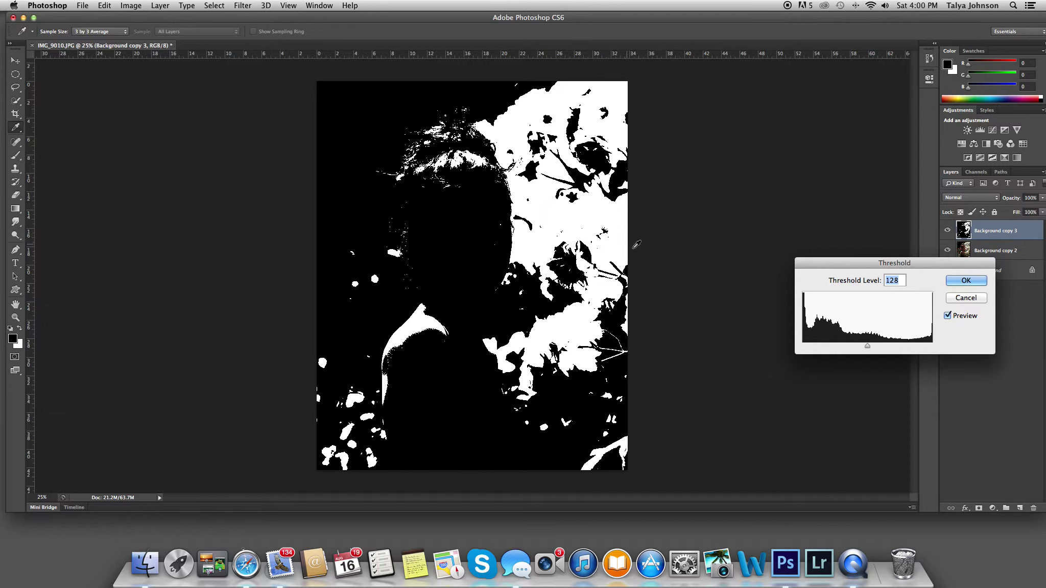
# Lower the threshold level to 57 and apply it to Background copy 3
pyautogui.moveTo(866, 345); pyautogui.dragTo(836, 352)
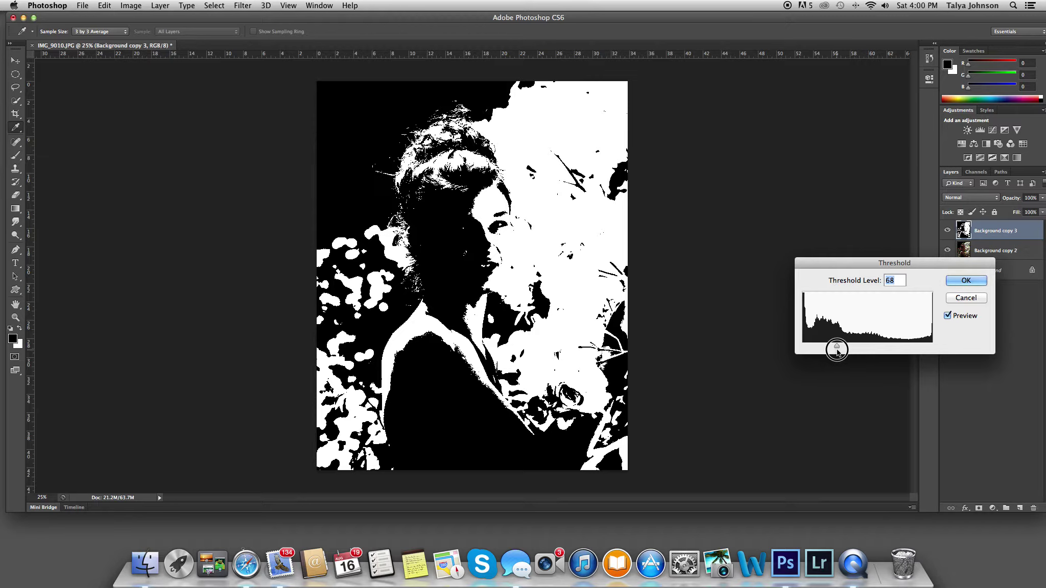
pyautogui.moveTo(837, 352); pyautogui.dragTo(831, 353)
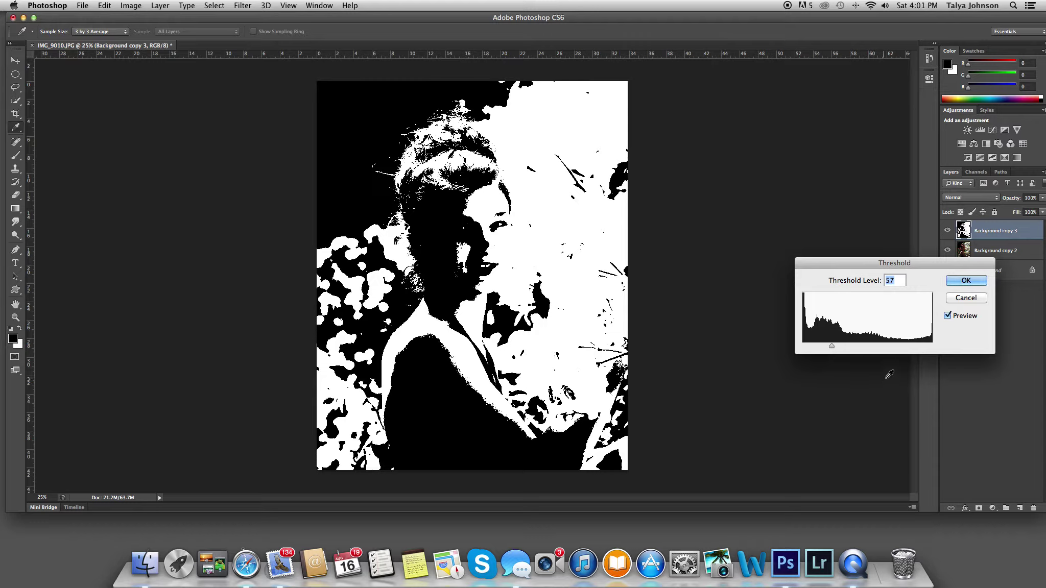
pyautogui.click(966, 280)
pyautogui.press('c')
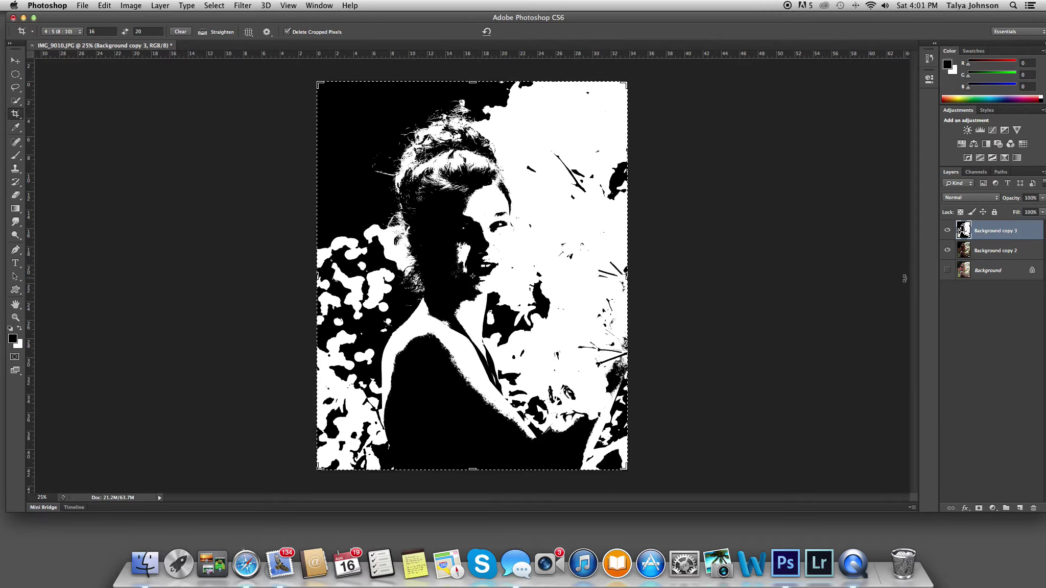
# Zoom in closely on the girl's mouth and chin
pyautogui.click(11, 318)
pyautogui.click(509, 262)
pyautogui.click(509, 260)
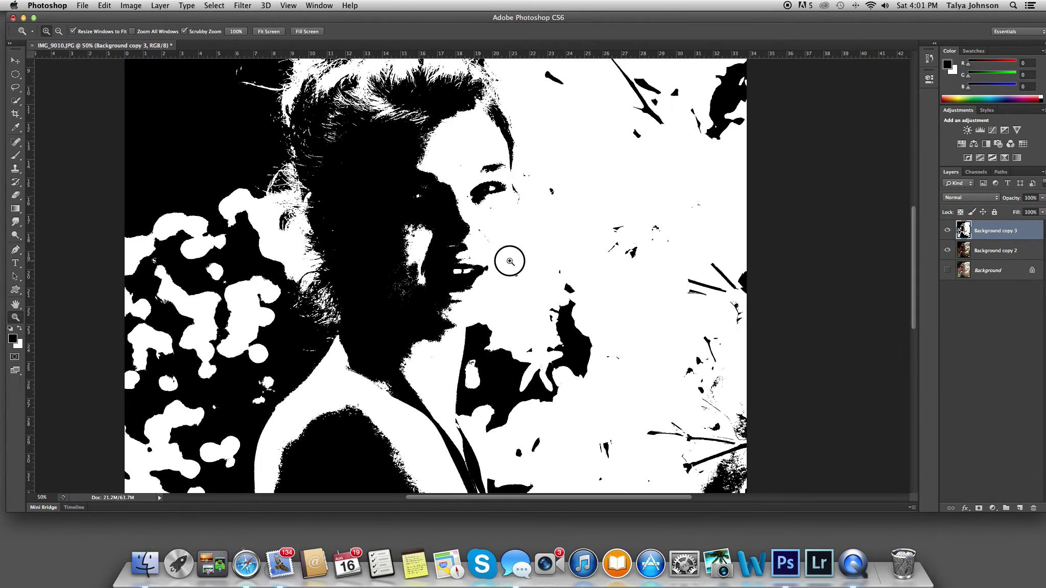
pyautogui.click(509, 261)
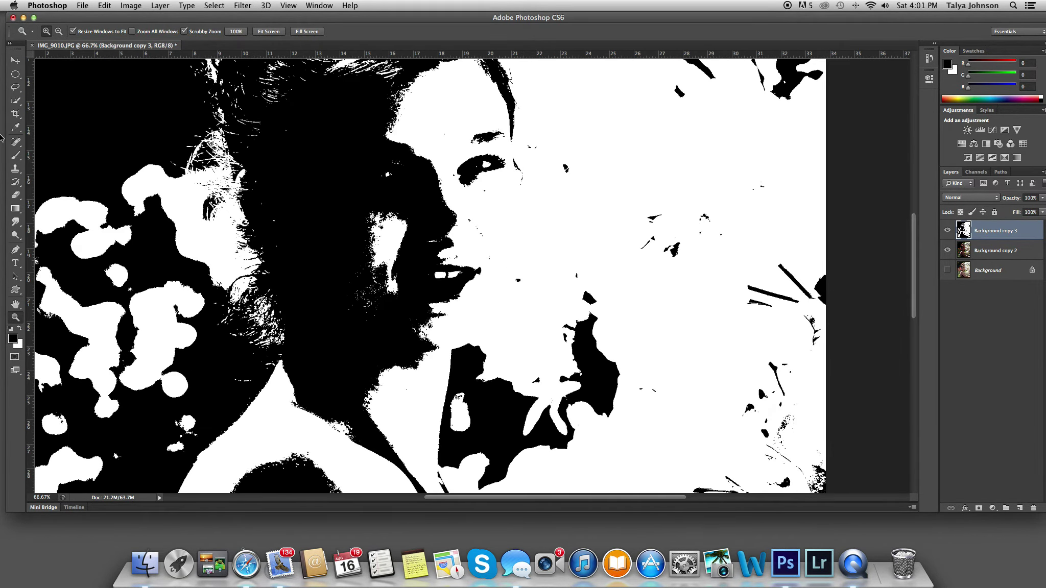
pyautogui.scroll(-1, 37, 267)
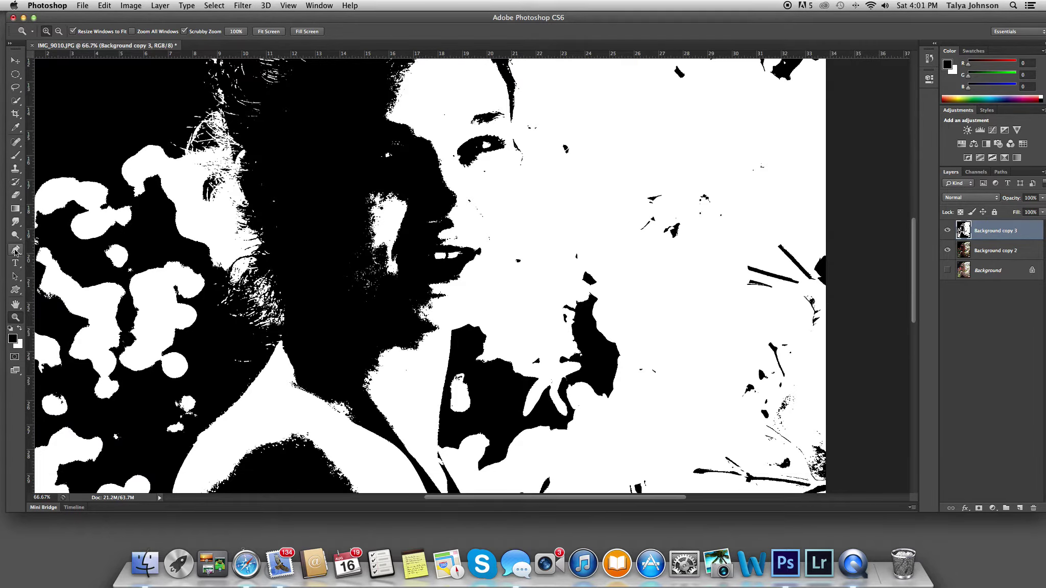
# With a 28 px brush, paint the white teeth and chin specks solid black
pyautogui.click(16, 185)
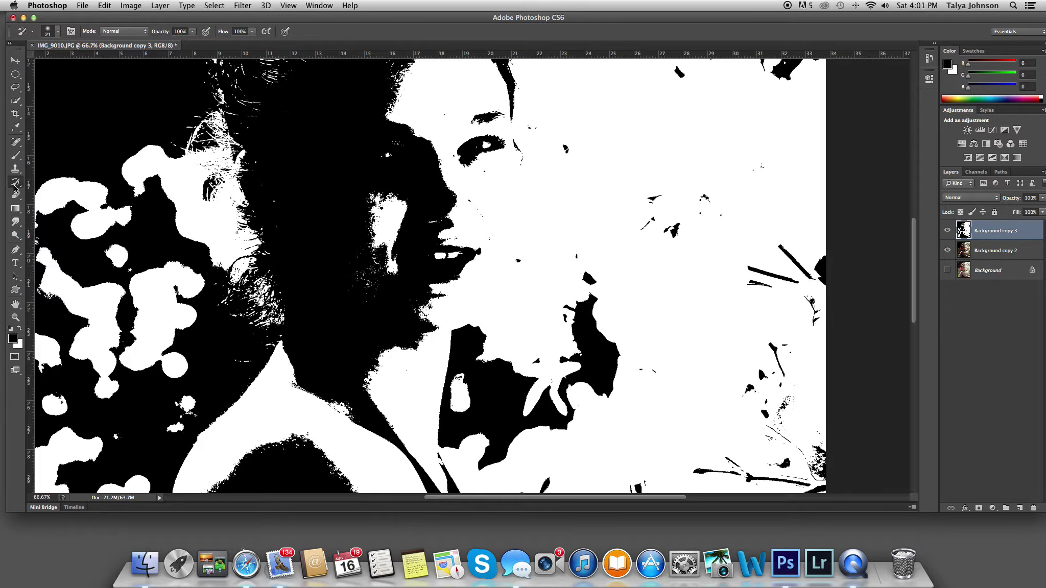
pyautogui.click(17, 158)
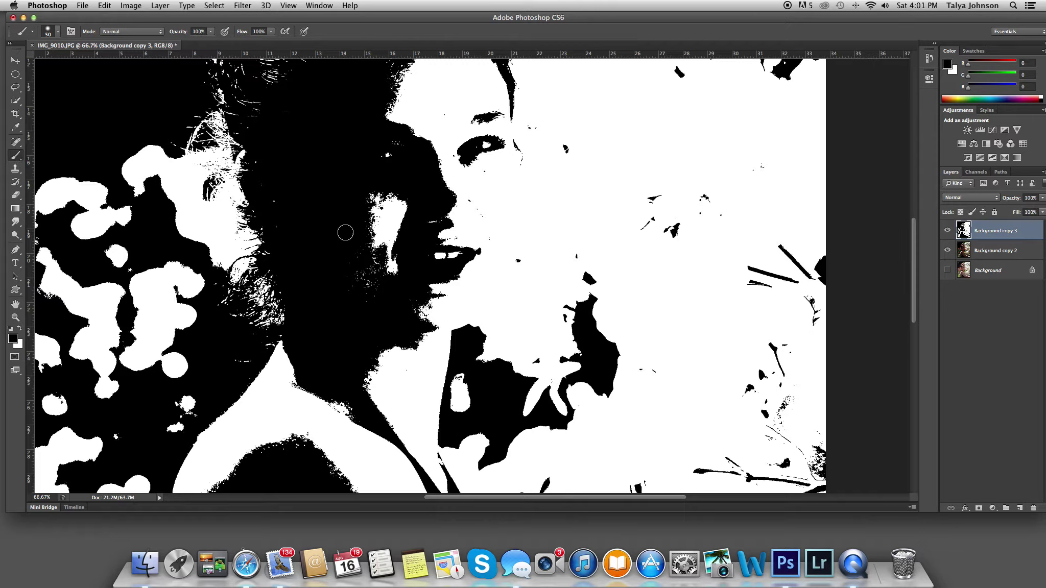
pyautogui.click(57, 31)
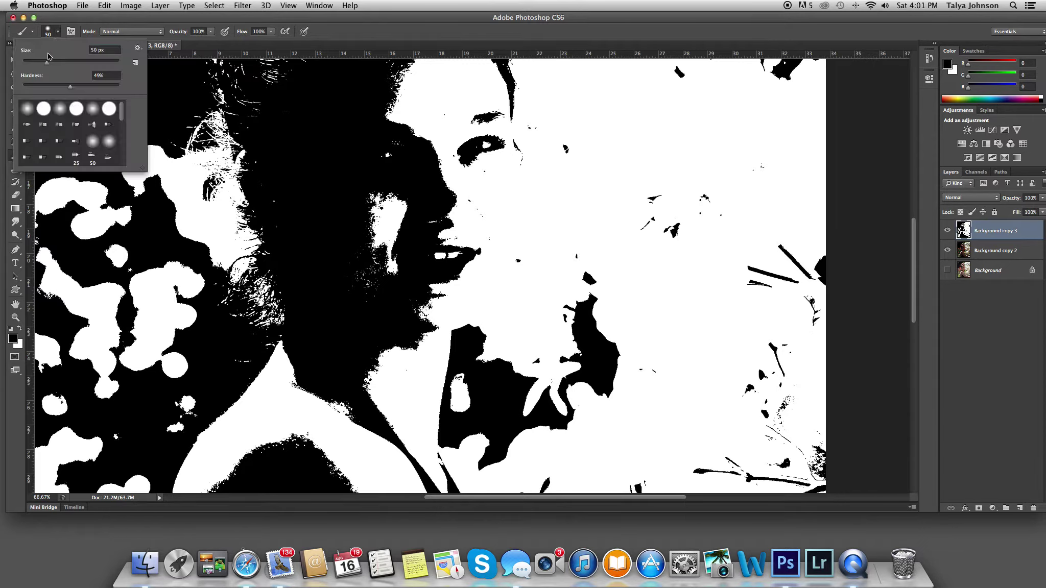
pyautogui.moveTo(47, 62); pyautogui.dragTo(35, 63)
pyautogui.click(457, 257)
pyautogui.moveTo(457, 257)
pyautogui.mouseDown()
pyautogui.moveTo(432, 254)
pyautogui.moveTo(458, 256)
pyautogui.mouseUp()
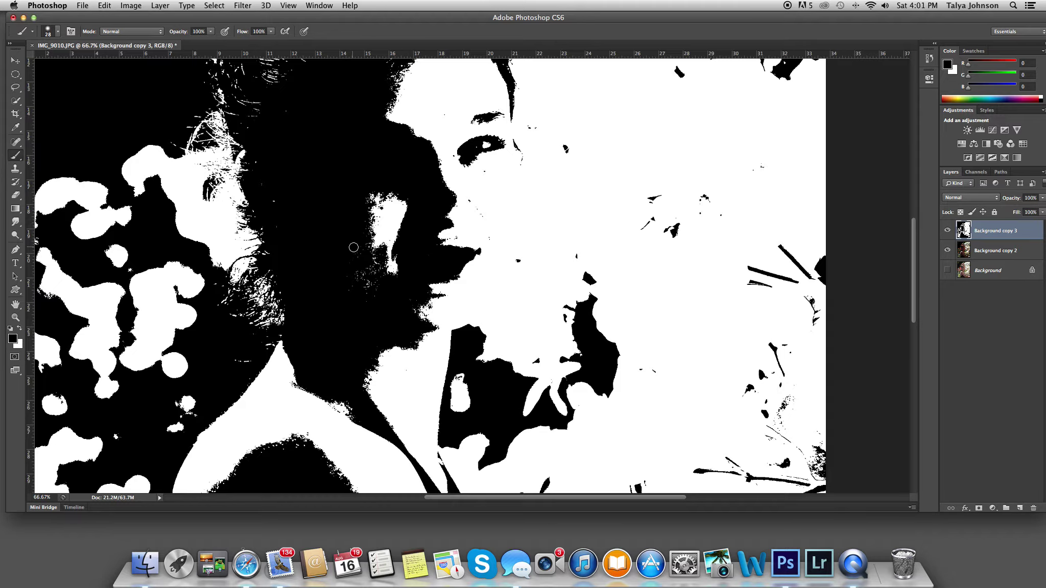
pyautogui.moveTo(378, 286)
pyautogui.mouseDown()
pyautogui.moveTo(346, 258)
pyautogui.moveTo(377, 302)
pyautogui.moveTo(337, 282)
pyautogui.mouseUp()
pyautogui.scroll(3, 358, 226)
pyautogui.hscroll(-4, 357, 226)
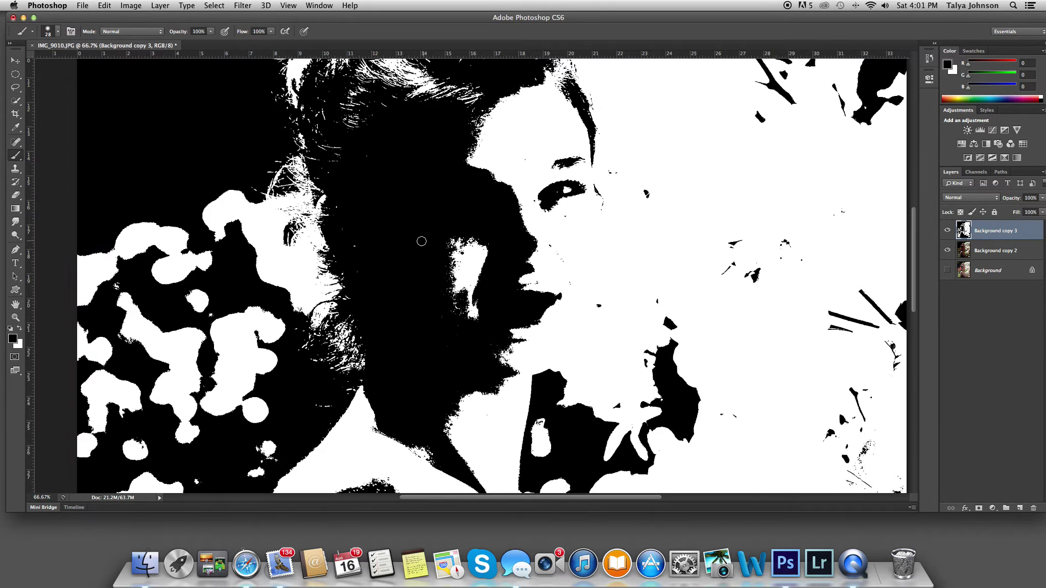
pyautogui.scroll(5, 417, 238)
pyautogui.hscroll(-3, 417, 238)
pyautogui.scroll(8, 417, 237)
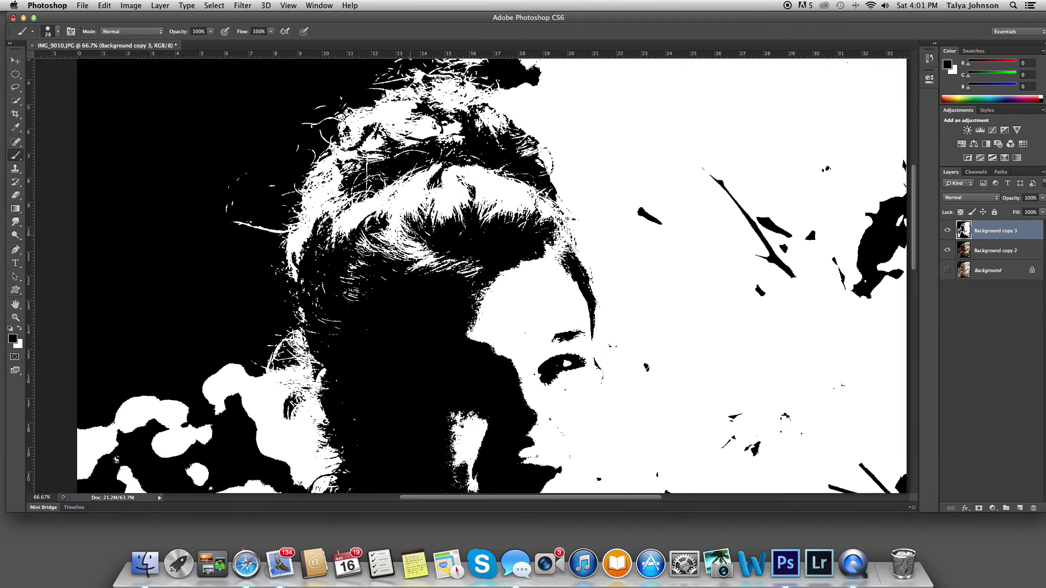
pyautogui.scroll(-10, 411, 237)
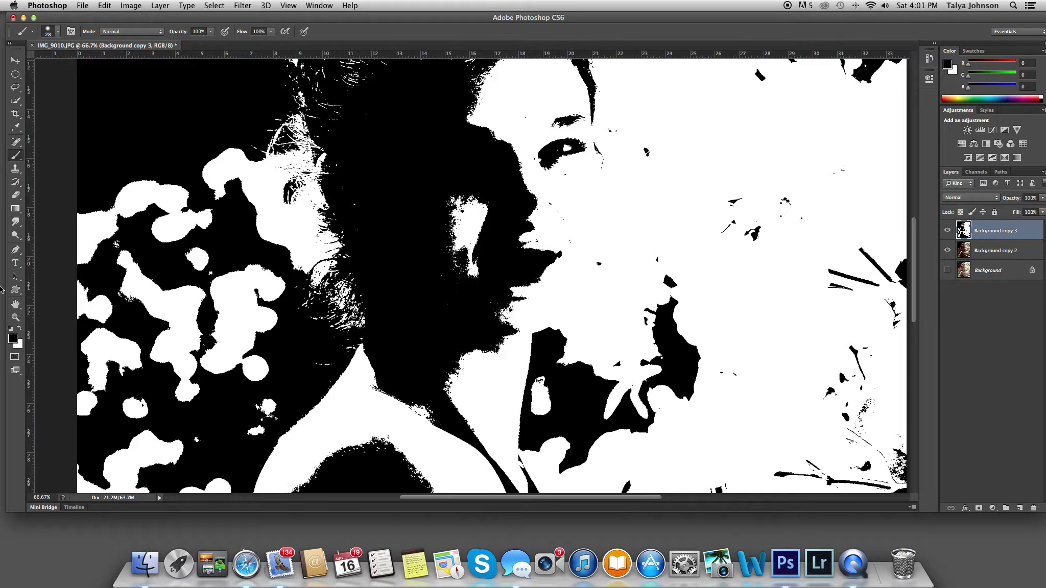
# Zoom out from 66.7% to 25% to view the whole notan portrait
pyautogui.click(15, 317)
pyautogui.keyDown('alt'); pyautogui.click(496, 334); pyautogui.keyUp('alt')
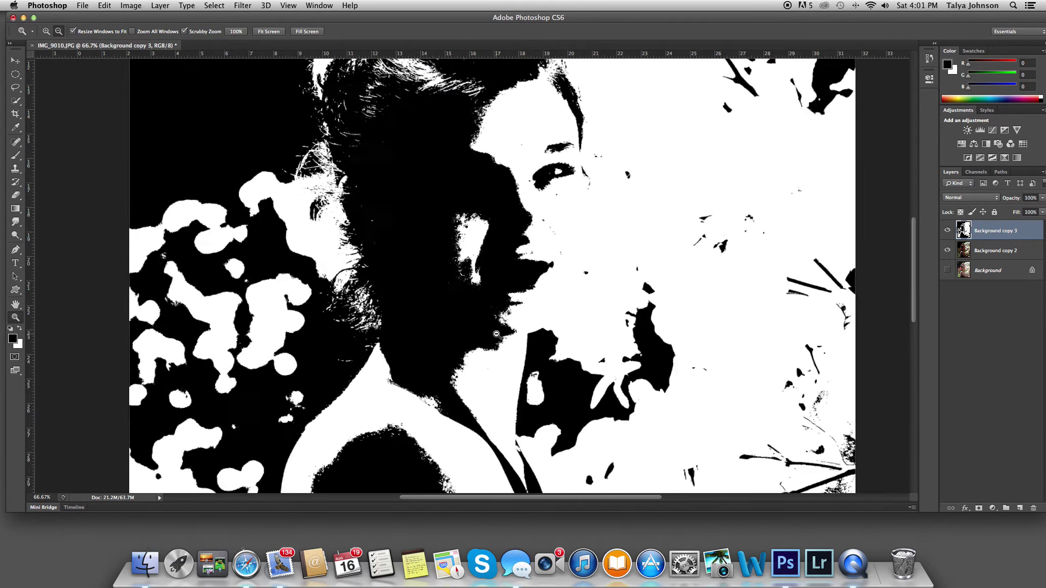
pyautogui.keyDown('alt'); pyautogui.click(496, 334); pyautogui.keyUp('alt')
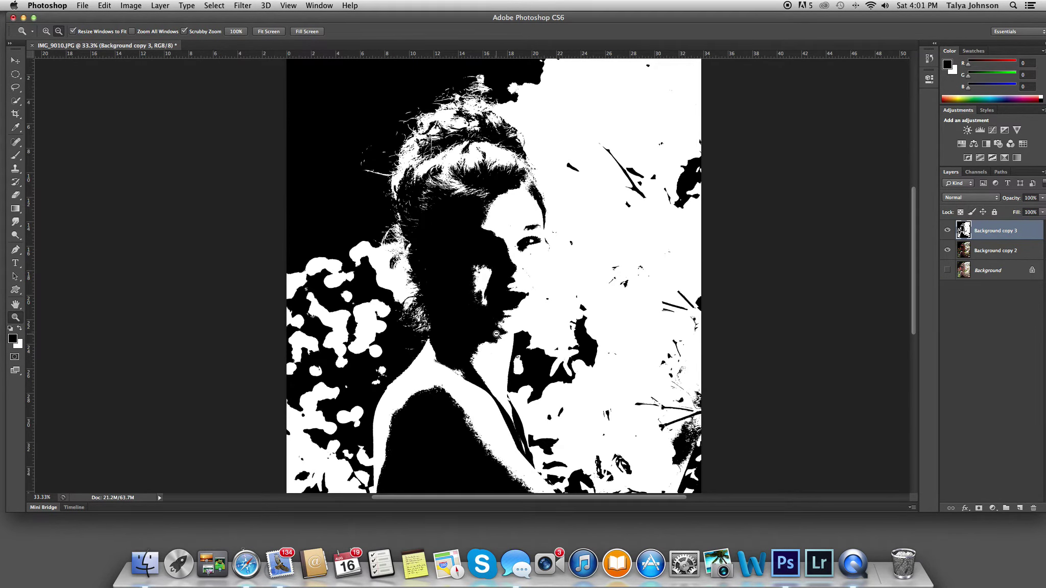
pyautogui.keyDown('alt'); pyautogui.click(496, 334); pyautogui.keyUp('alt')
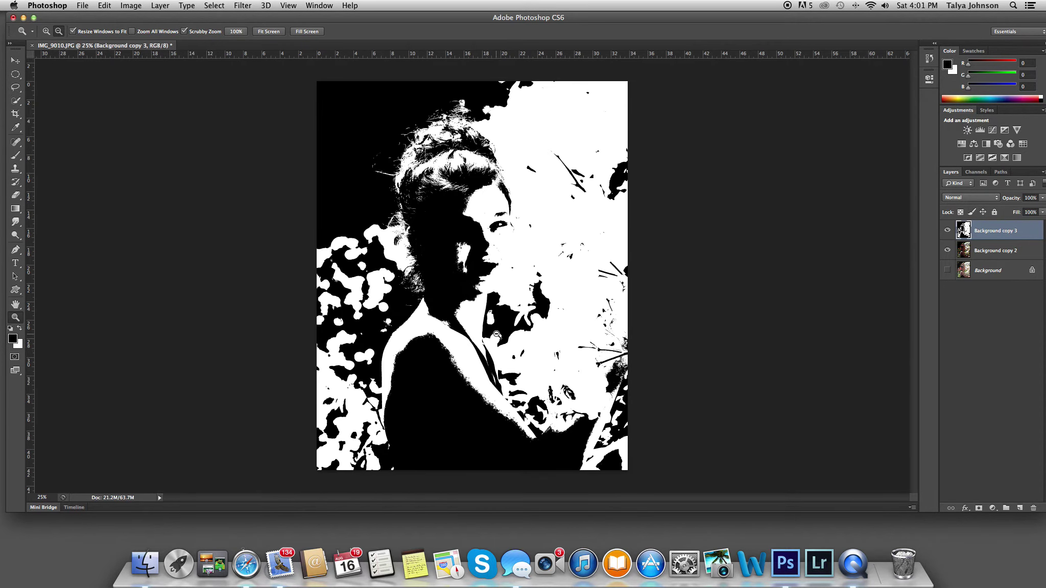